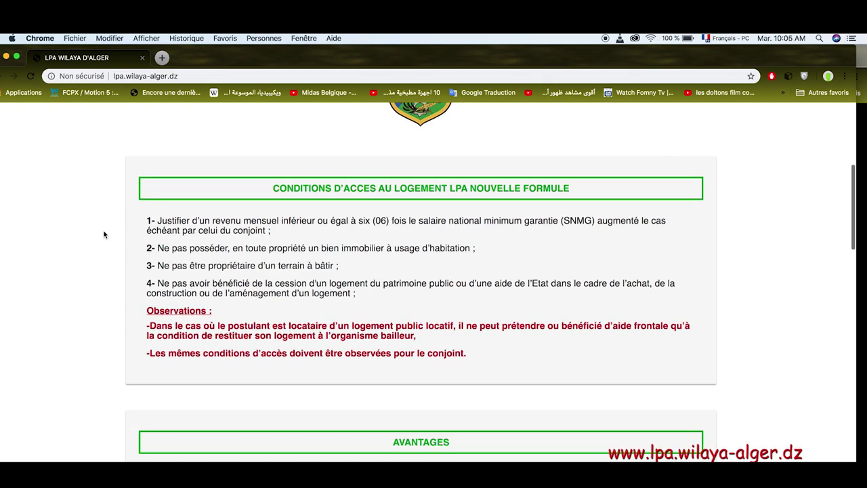
Scroll through the Conditions, Avantages, Très important and Dossier à fournir sections to the approval checkbox.
scroll(104, 234, down, 3)
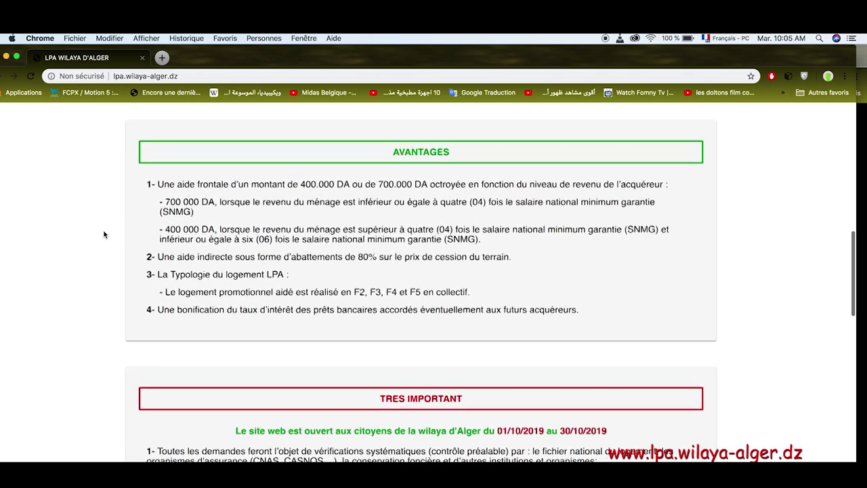
scroll(103, 235, down, 3)
scroll(103, 234, down, 3)
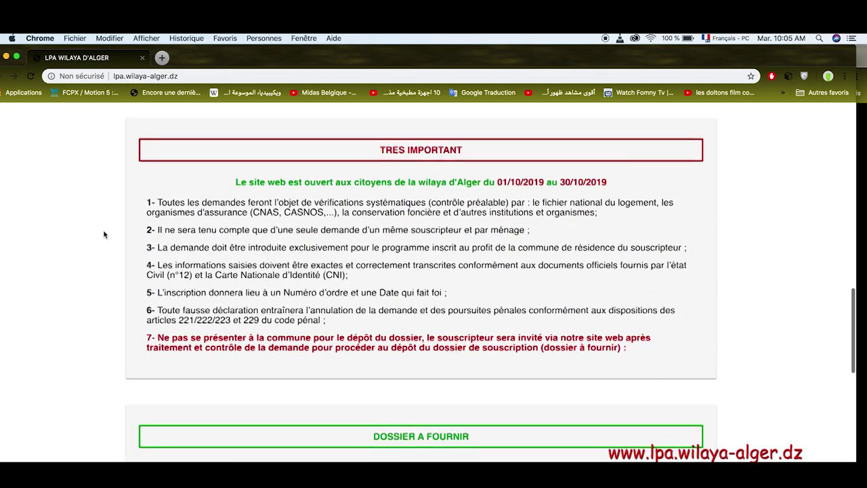
scroll(104, 235, down, 2)
scroll(104, 234, down, 4)
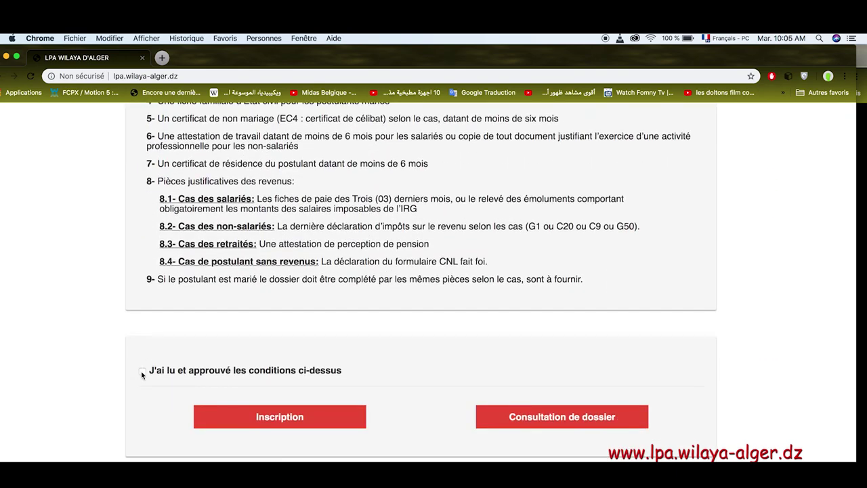
Tick 'J'ai lu et approuvé les conditions', start an Inscription and reach the Commune d'inscription list.
click(142, 371)
click(299, 424)
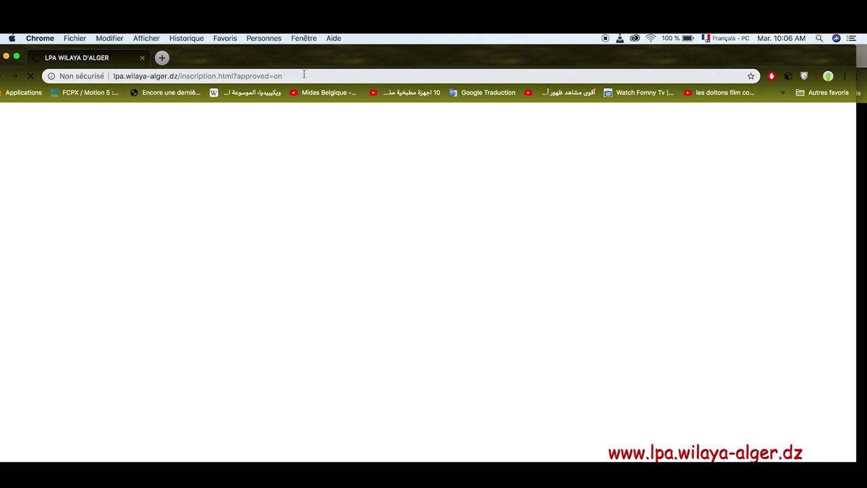
click(310, 76)
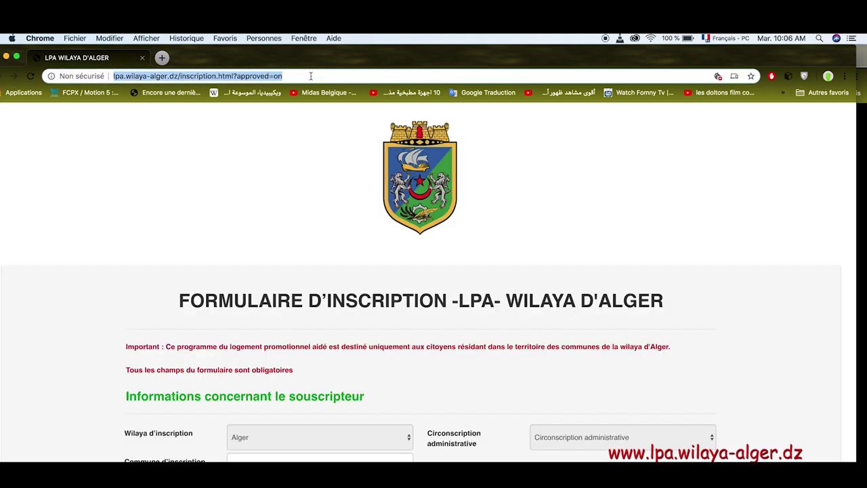
click(46, 282)
scroll(46, 282, down, 7)
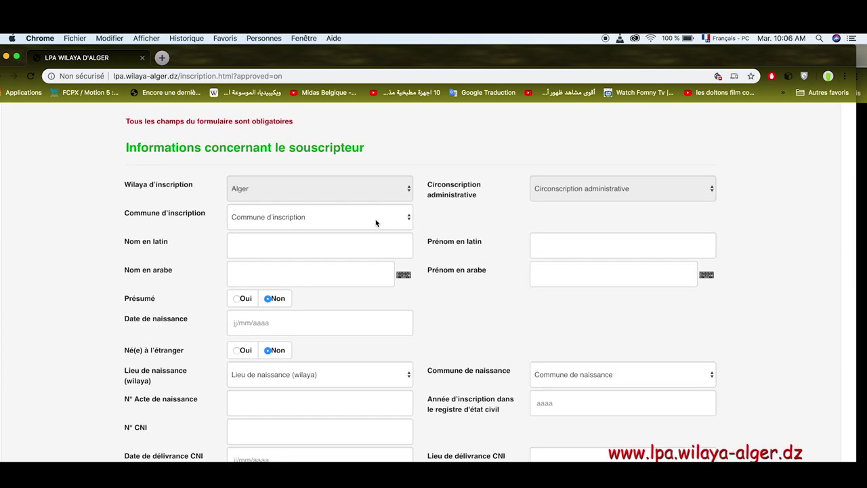
click(375, 218)
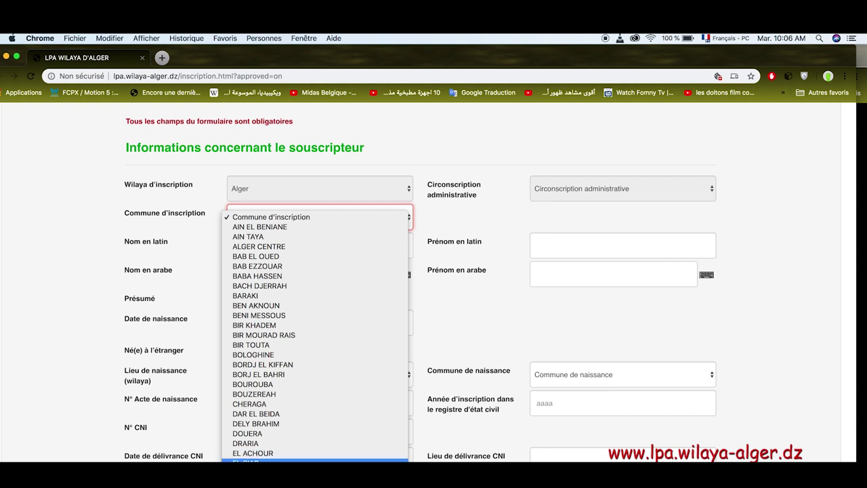
Choose EL BIAR as the registration commune and enter the subscriber's Latin surname and first name.
click(271, 460)
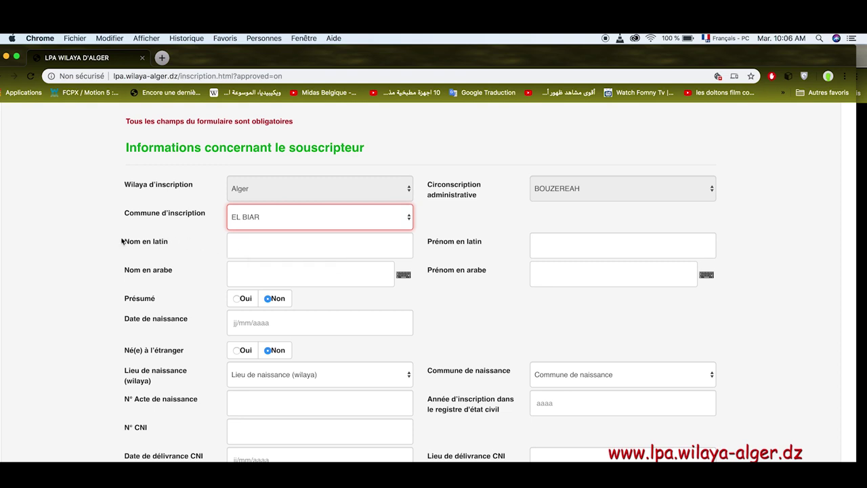
click(270, 246)
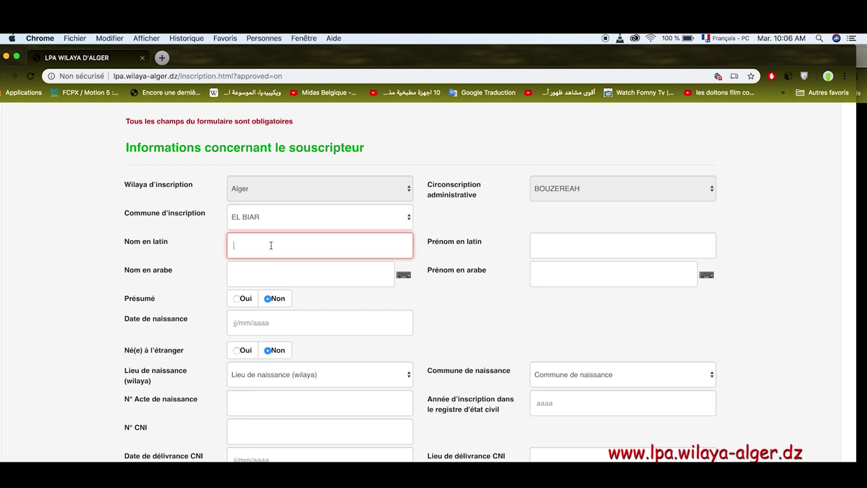
click(552, 244)
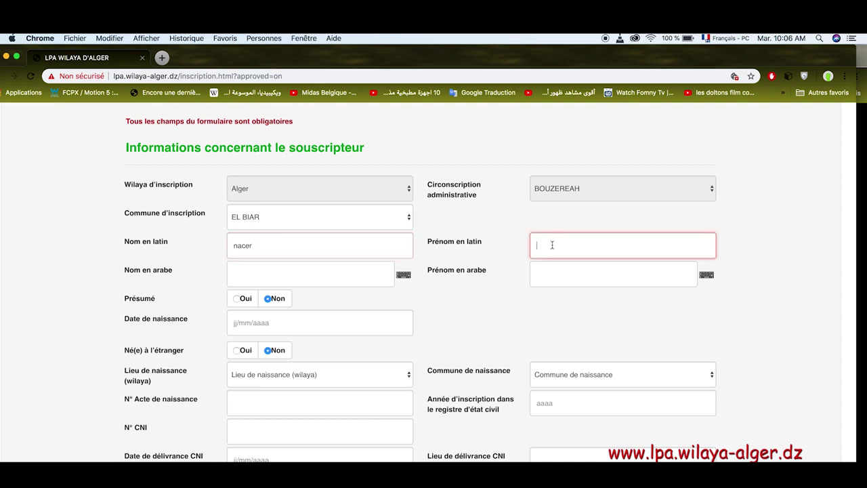
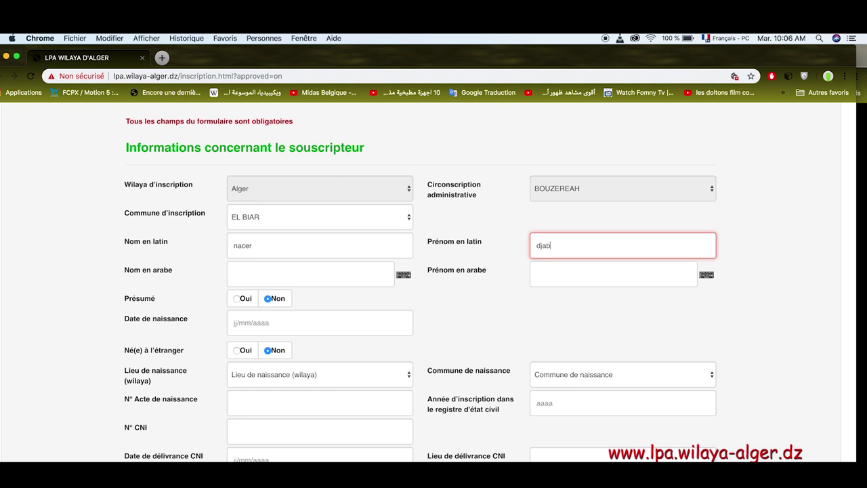
click(404, 275)
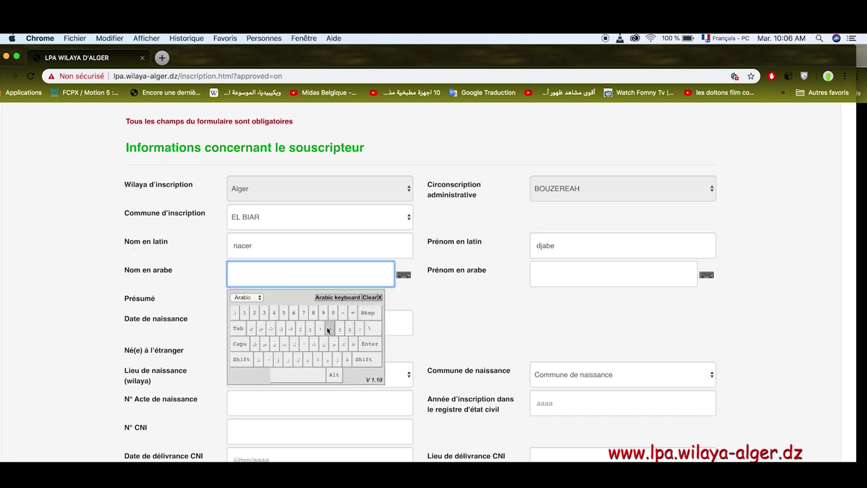
Spell the subscriber's surname in Arabic on the virtual keyboard, then close it.
click(322, 344)
click(305, 344)
click(289, 361)
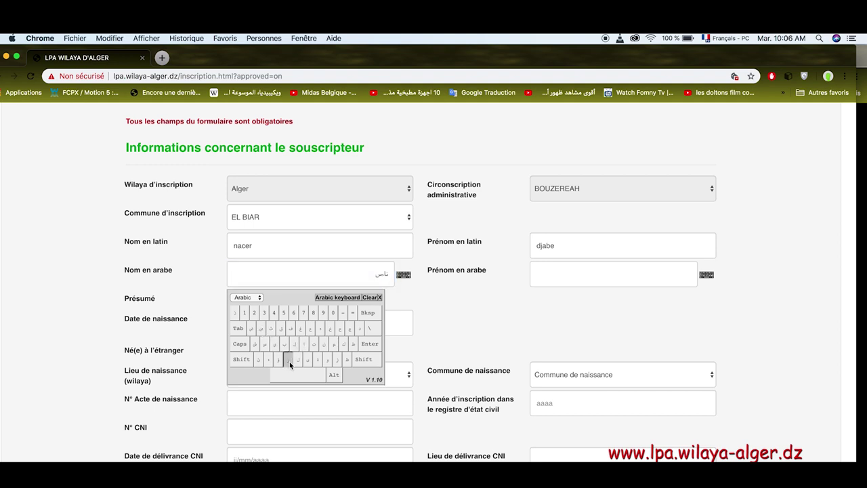
click(380, 298)
Spell the subscriber's first name in Arabic with the virtual keyboard, then close it.
click(553, 277)
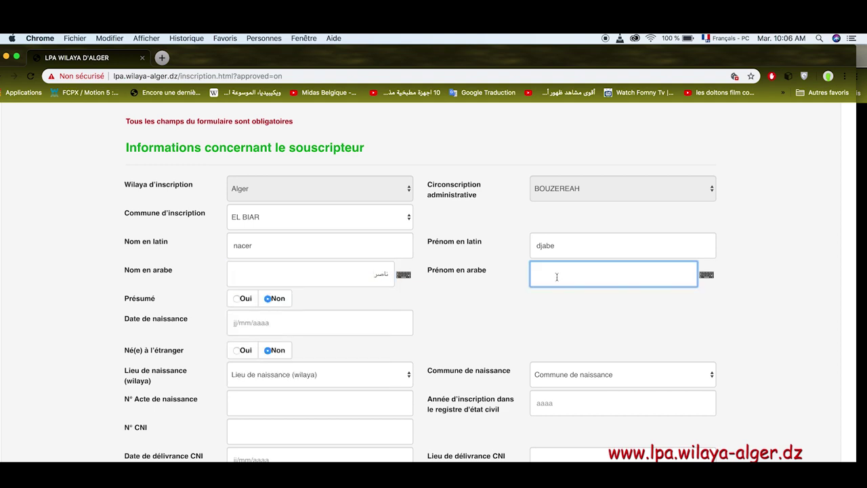
click(705, 279)
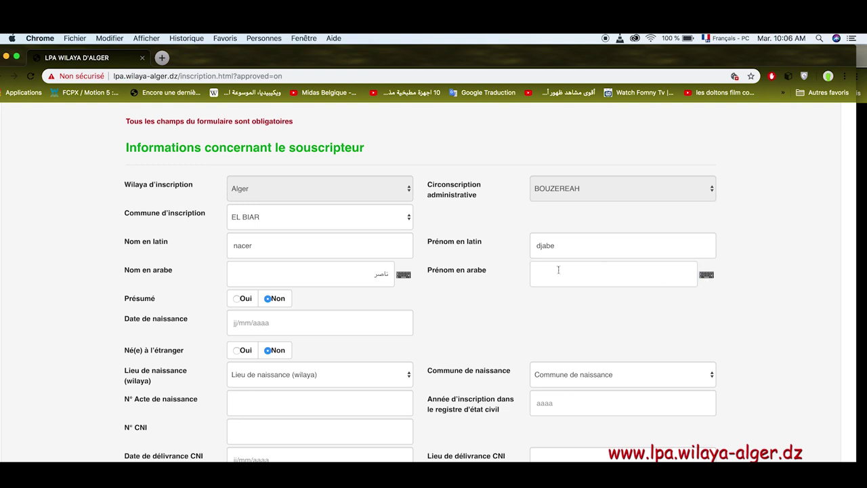
click(705, 276)
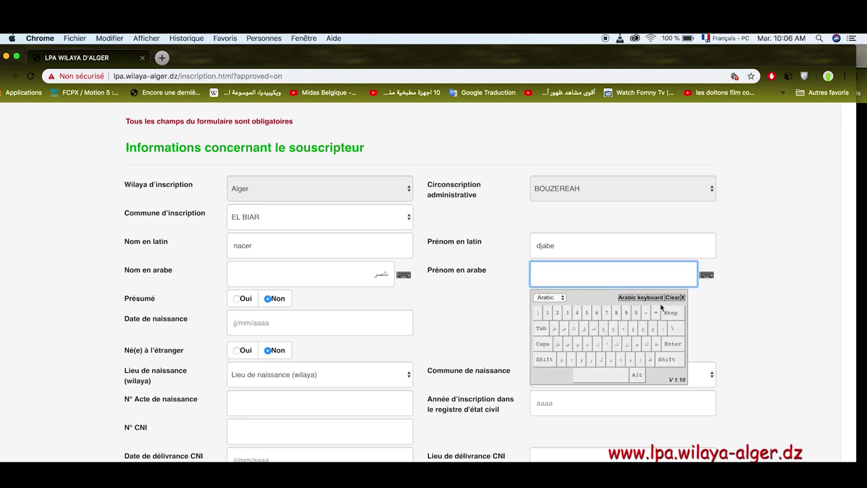
click(653, 329)
click(609, 346)
click(587, 345)
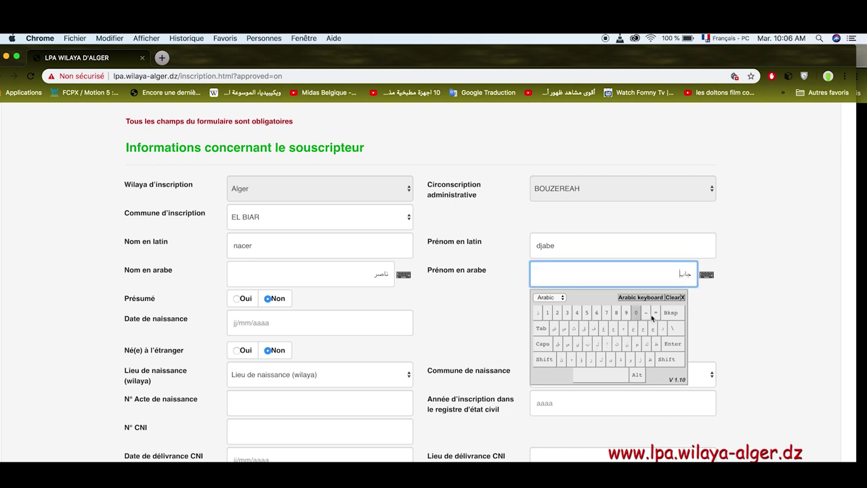
click(683, 298)
click(260, 327)
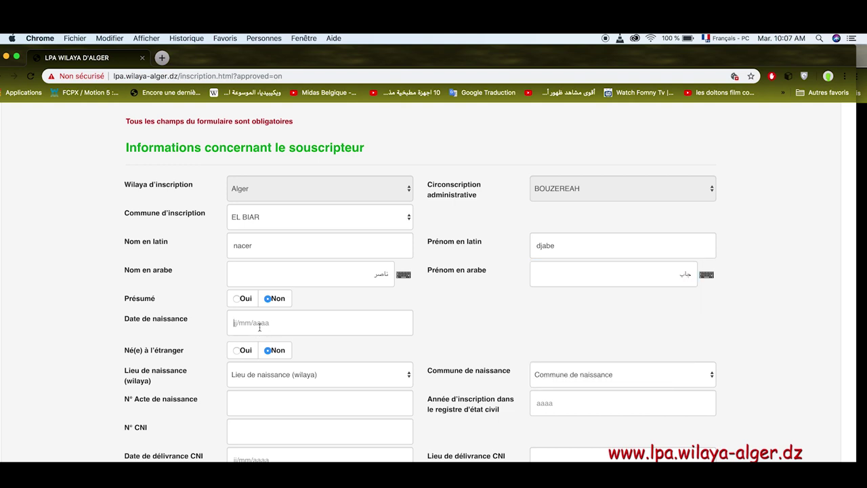
Enter birth date 01/02/1990, with Alger as birth wilaya and AIN TAYA as birth commune.
text(01/02/)
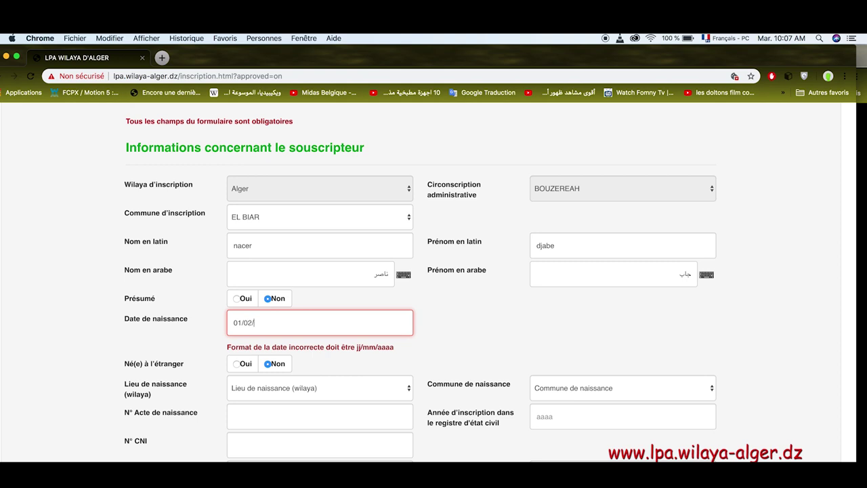
text(1990)
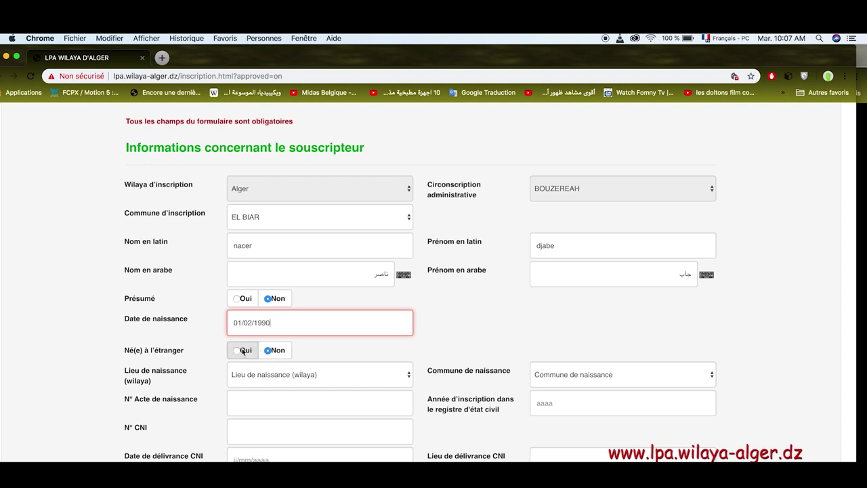
click(313, 373)
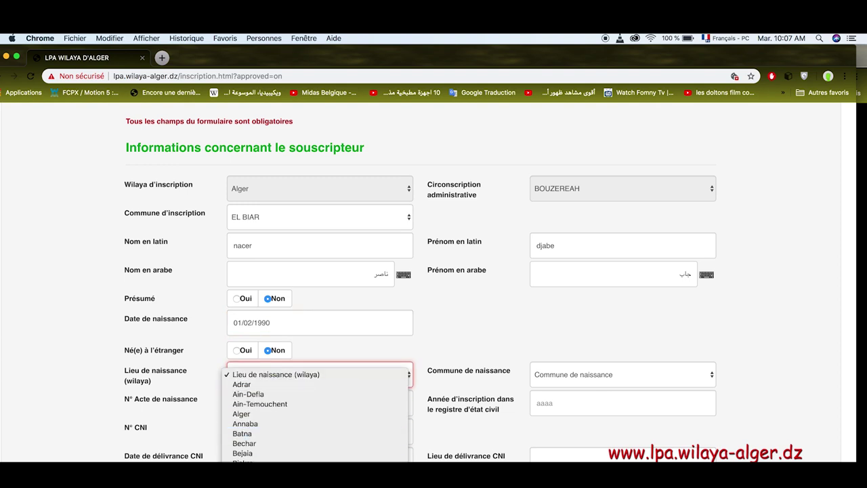
scroll(304, 420, down, 5)
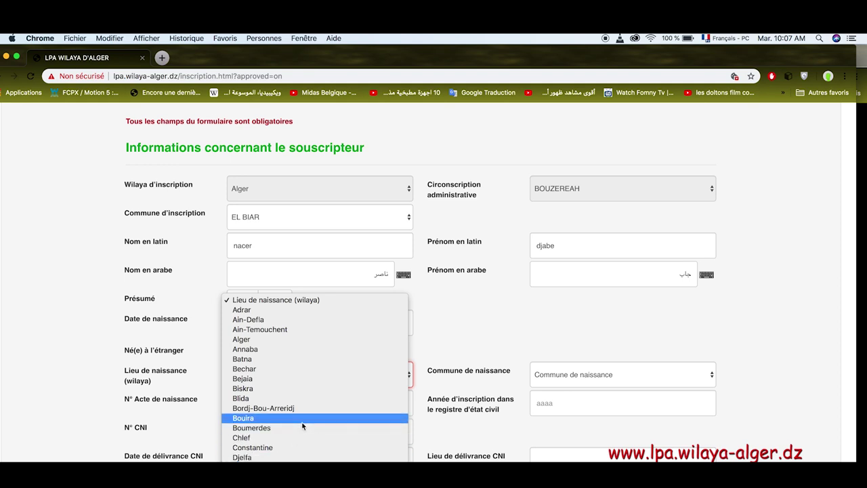
click(316, 346)
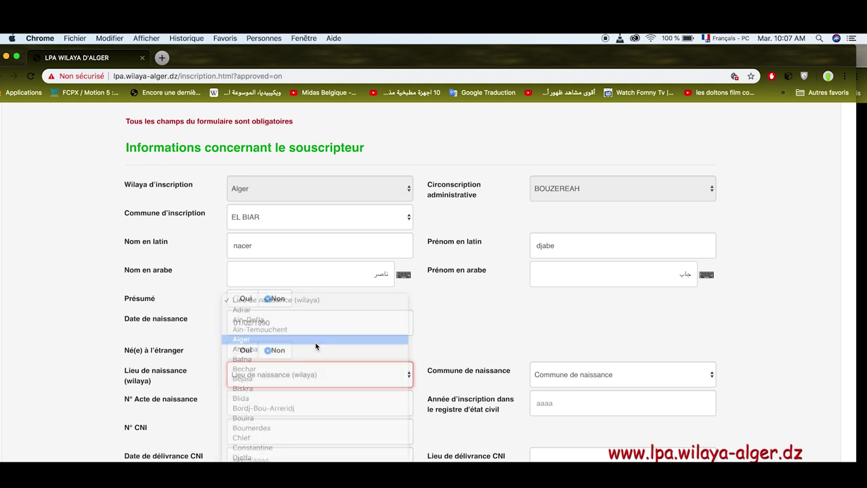
click(684, 383)
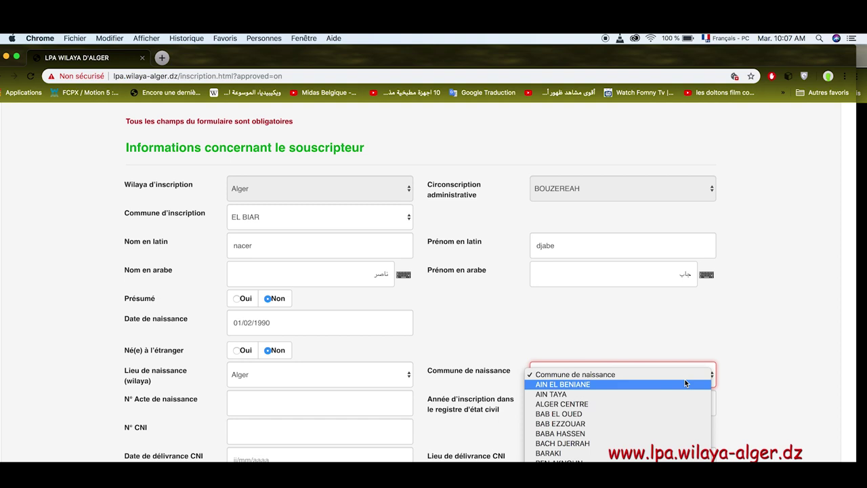
click(666, 394)
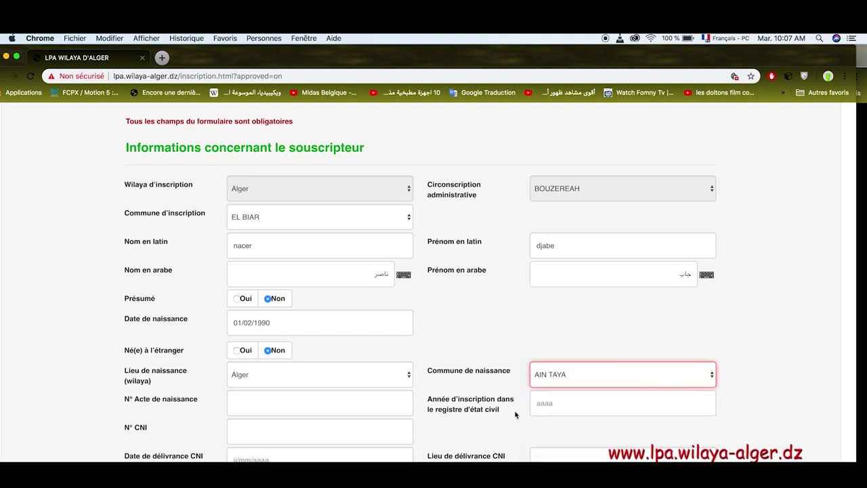
click(351, 409)
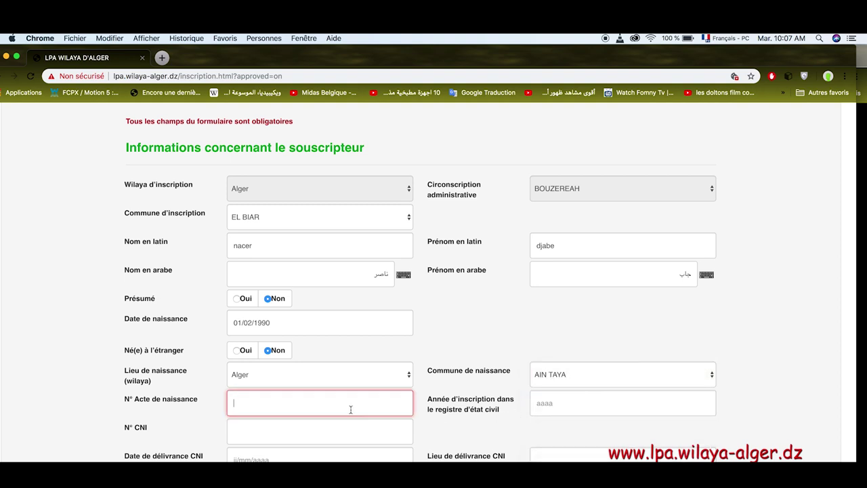
text(2354)
click(563, 407)
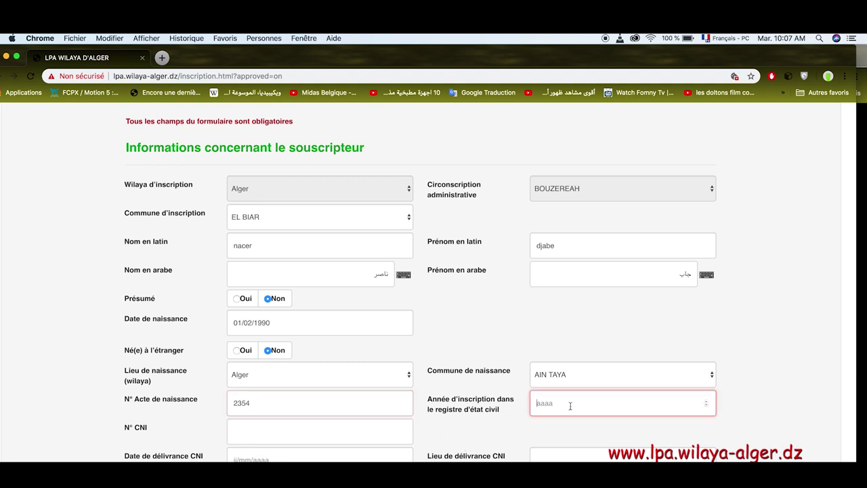
text(1990)
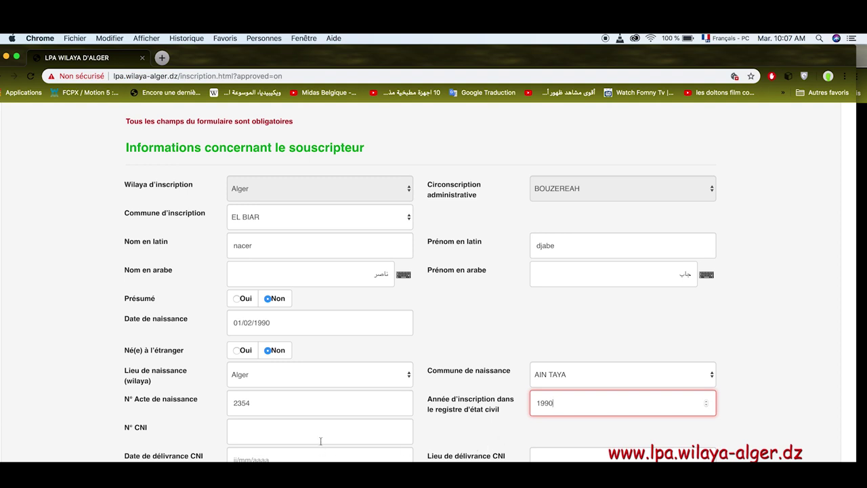
click(322, 436)
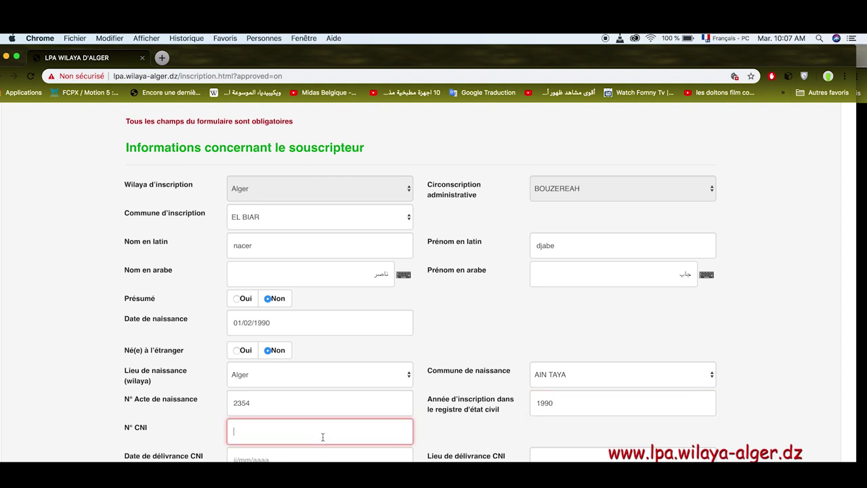
Set the ID card issue date to 11/12/2017 and paste it into the issue place.
key(Tab)
text(1)
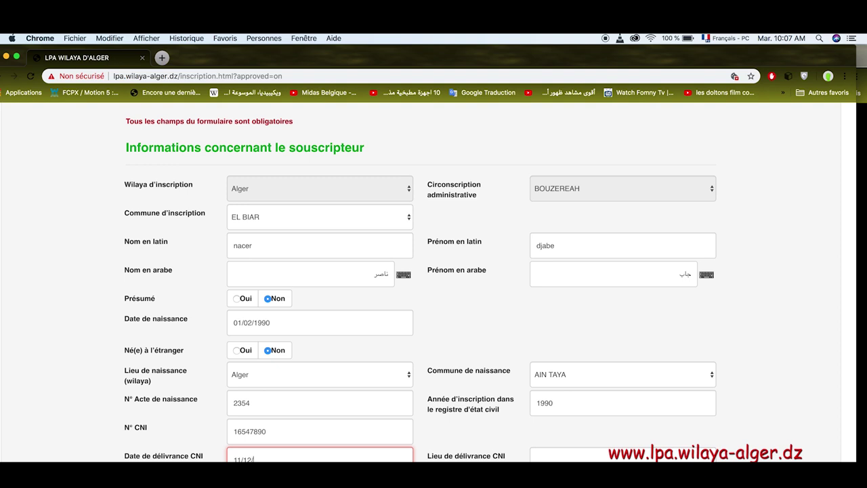
text(1/12/2017)
drag(286, 458, 226, 459)
key(super+c)
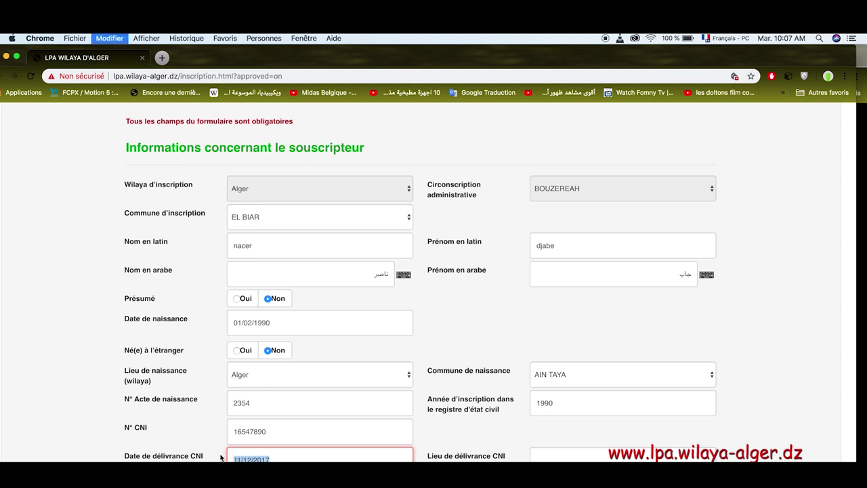
key(Tab)
key(super+v)
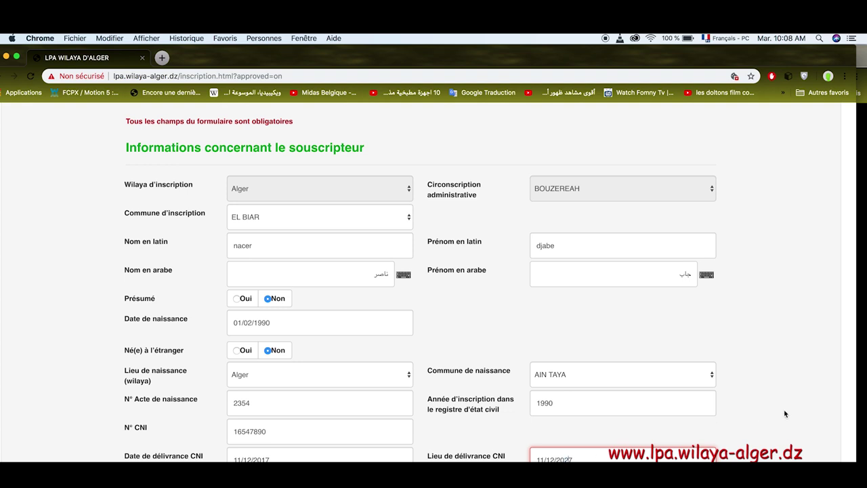
Mark the applicant as Homme and enter the father's and mother's names in Latin.
scroll(501, 332, down, 6)
scroll(501, 331, down, 1)
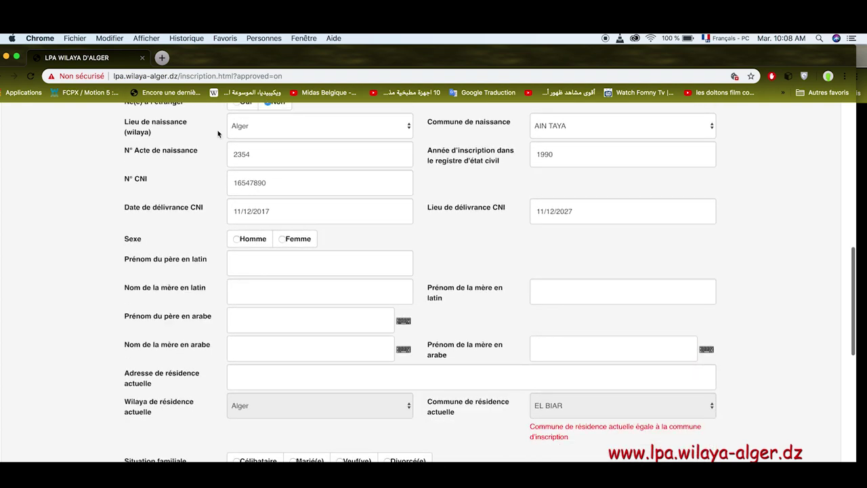
click(236, 239)
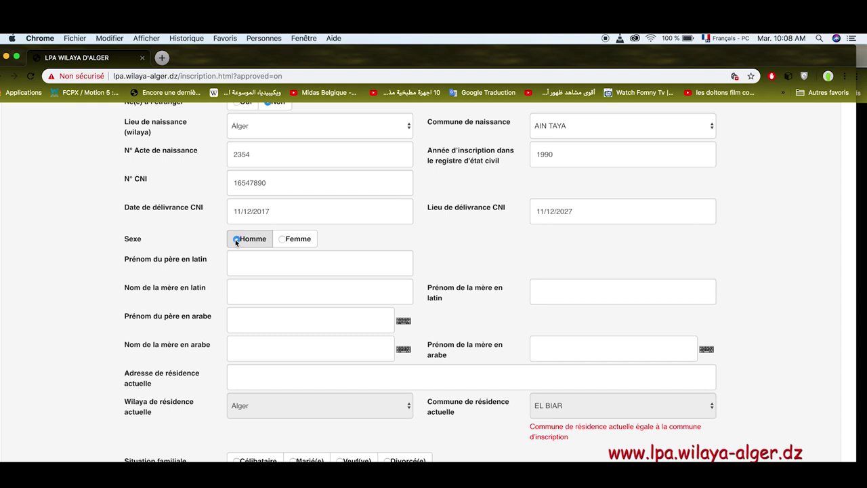
click(258, 267)
text(said)
click(264, 295)
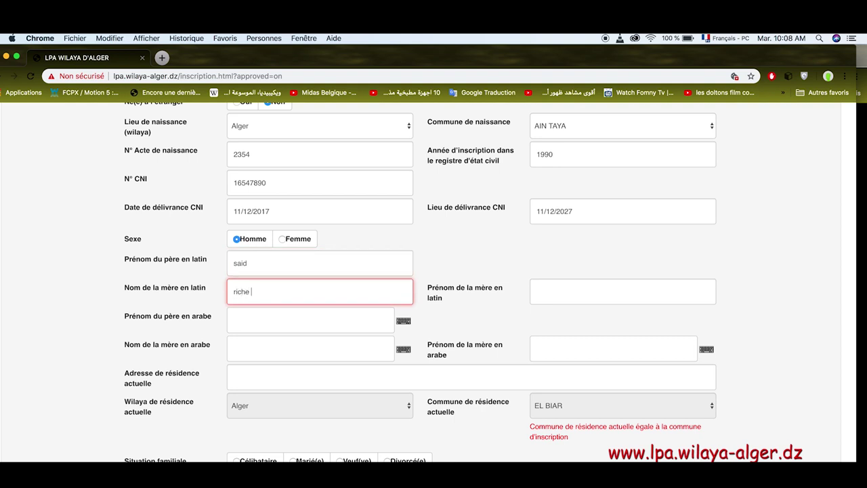
click(532, 290)
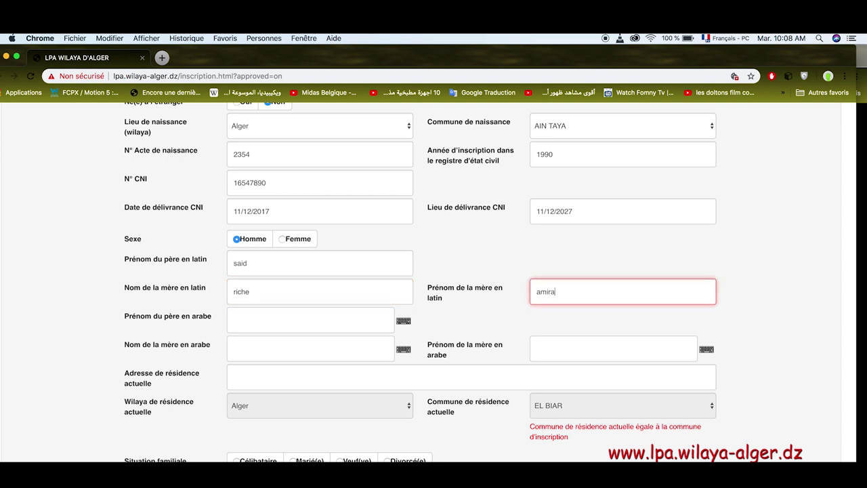
Write the father's first name in Arabic with the on-screen keyboard.
click(403, 320)
click(265, 390)
click(276, 391)
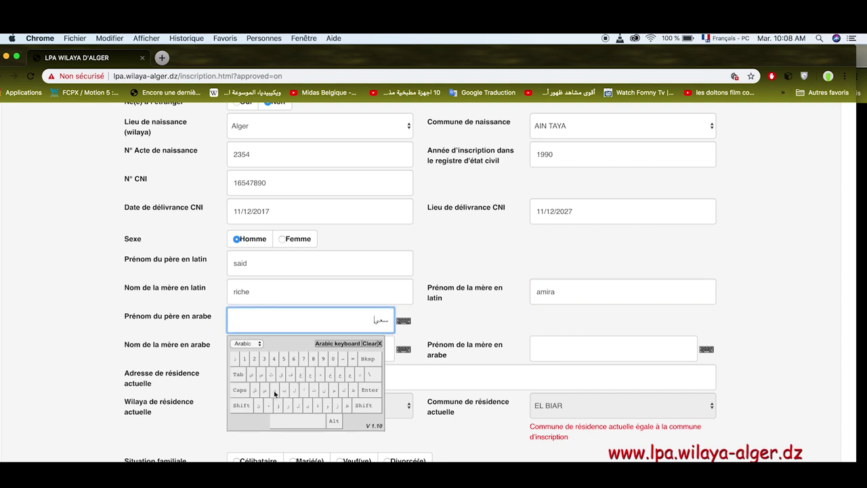
click(359, 374)
click(380, 344)
Write the mother's surname in Arabic with the on-screen keyboard.
click(351, 351)
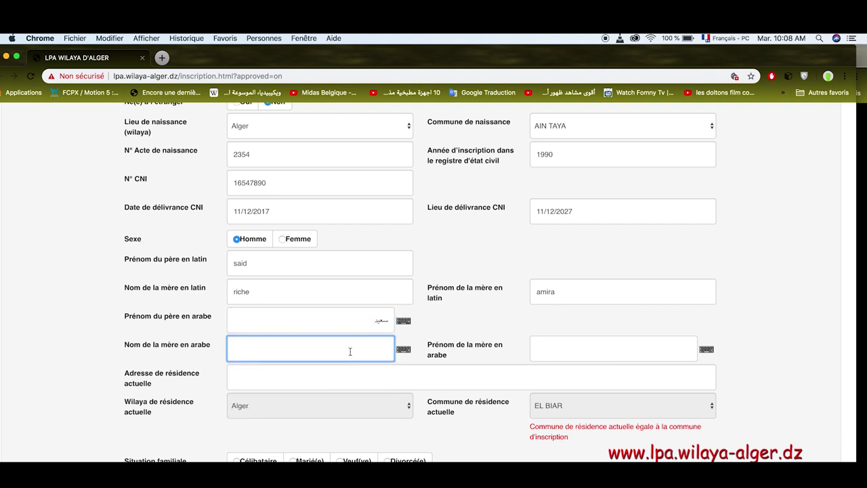
click(403, 355)
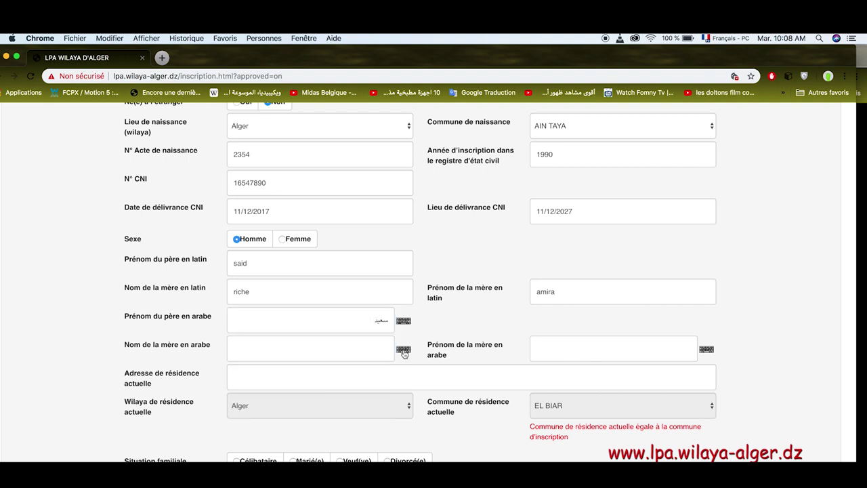
click(403, 350)
click(289, 435)
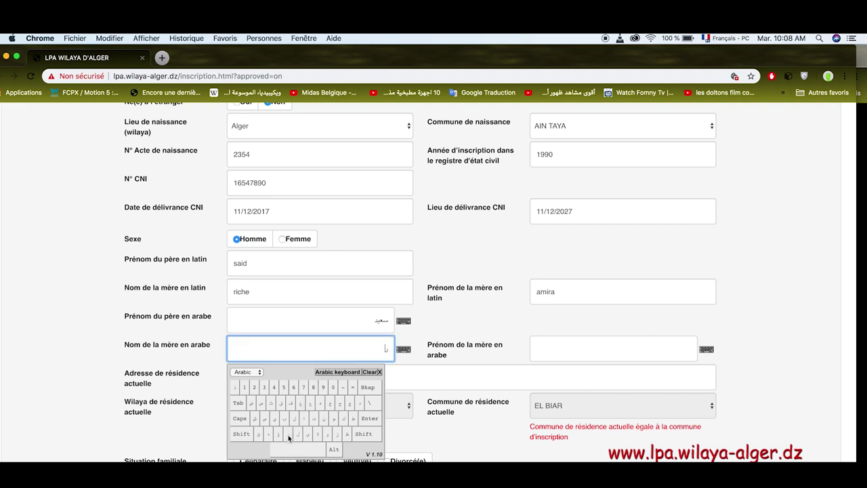
click(274, 418)
click(255, 419)
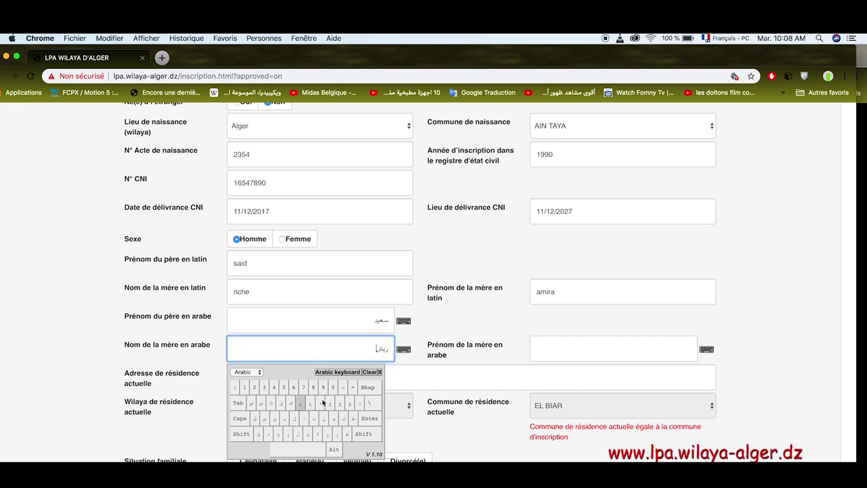
click(381, 372)
Write the mother's first name in Arabic with the on-screen keyboard.
click(616, 341)
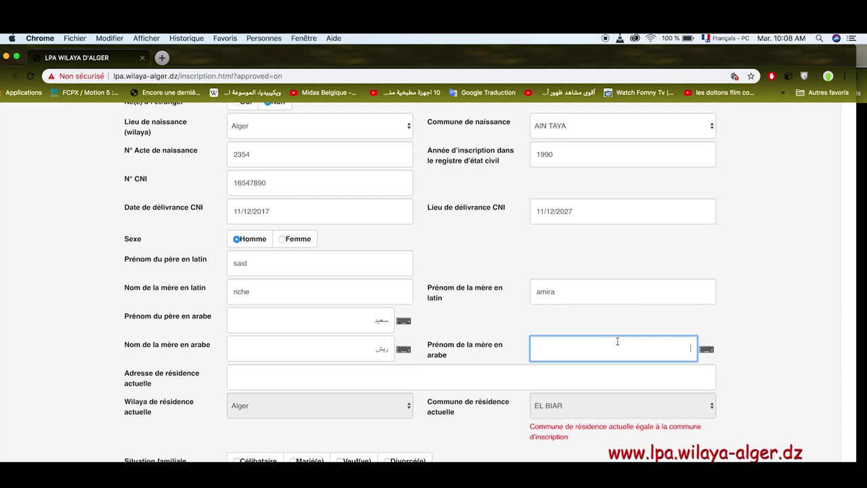
click(704, 350)
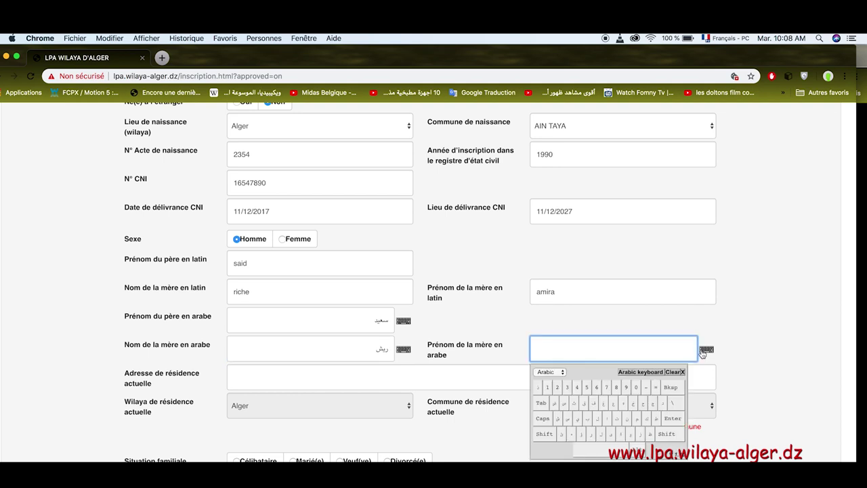
click(607, 418)
click(637, 418)
click(576, 418)
click(590, 434)
click(620, 434)
click(682, 372)
click(570, 382)
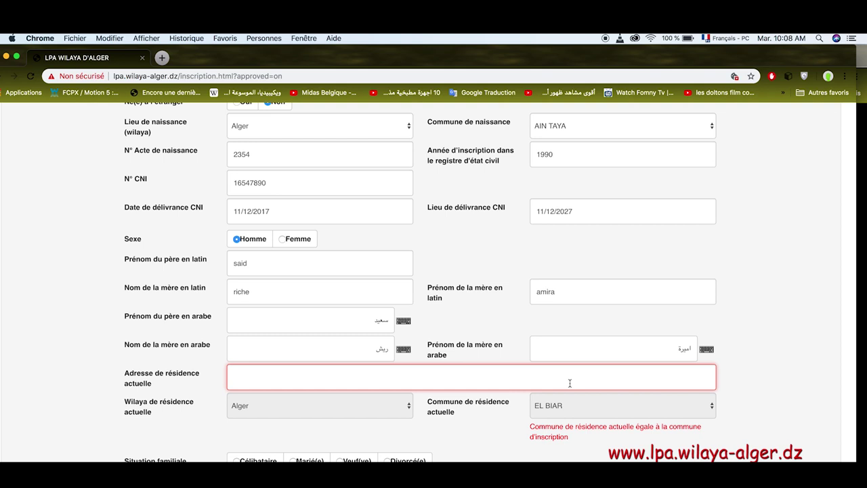
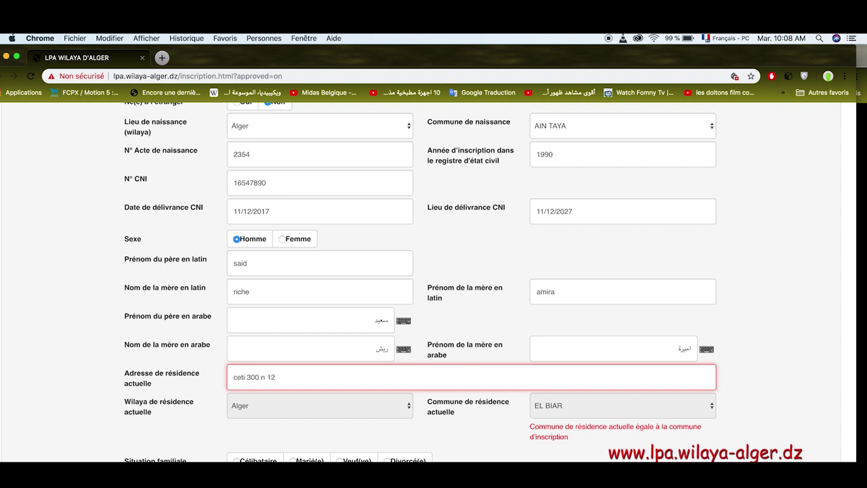
Enter the current residence address and set marital status to Célibataire.
click(788, 362)
scroll(791, 361, down, 5)
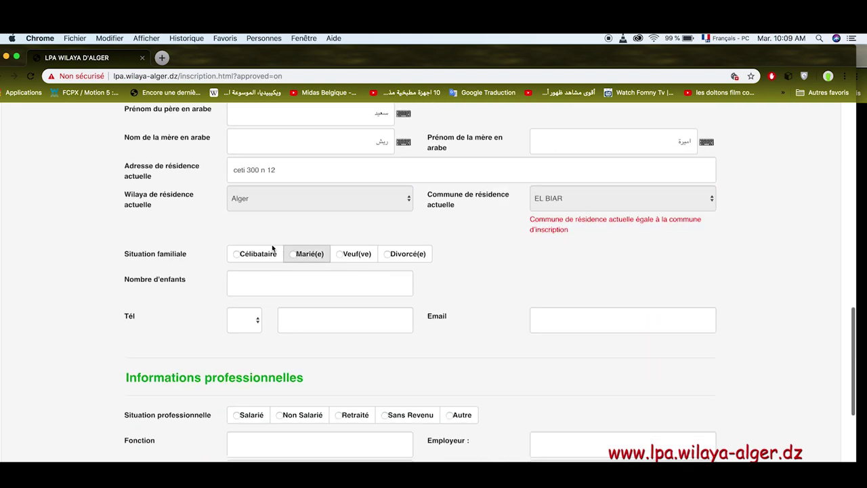
click(242, 256)
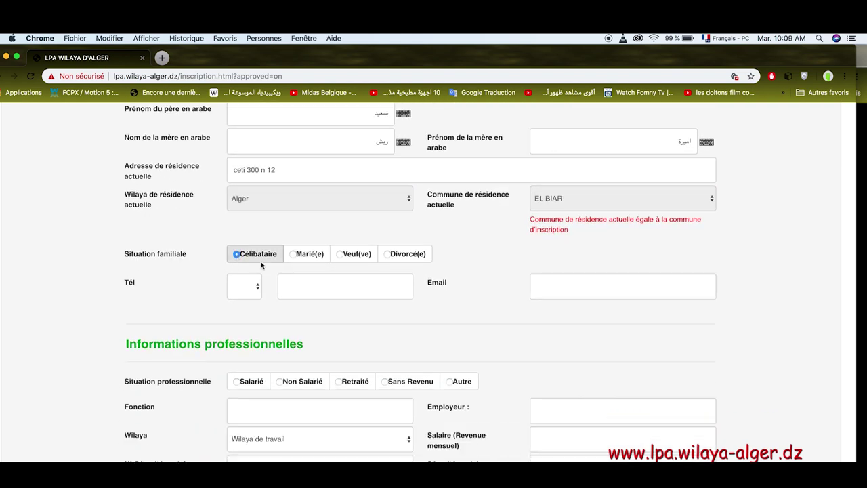
Enter the mobile number with the 05 prefix and the applicant's e-mail address.
click(244, 296)
click(291, 286)
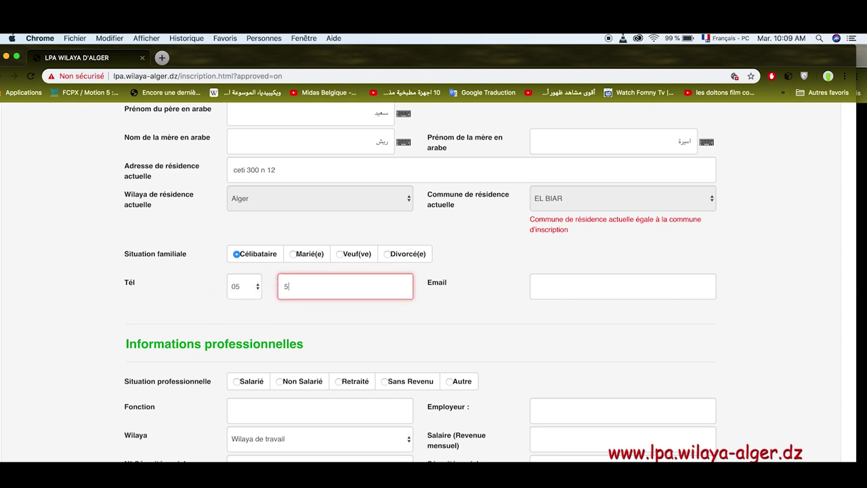
click(553, 292)
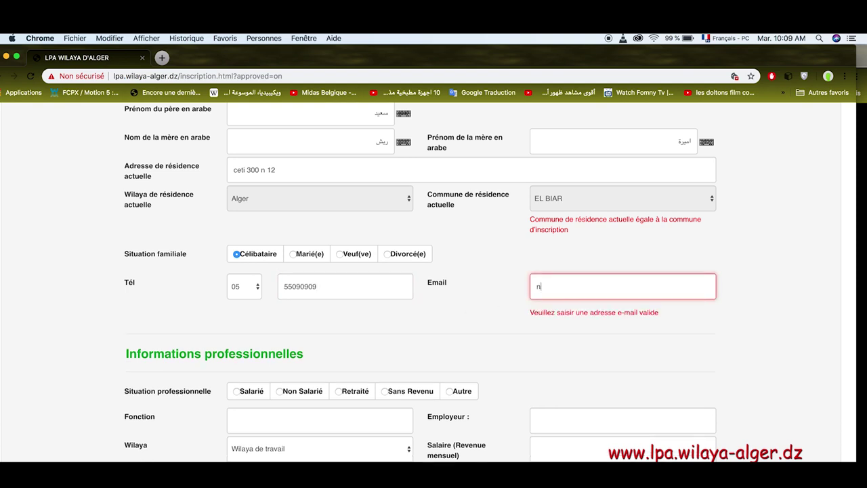
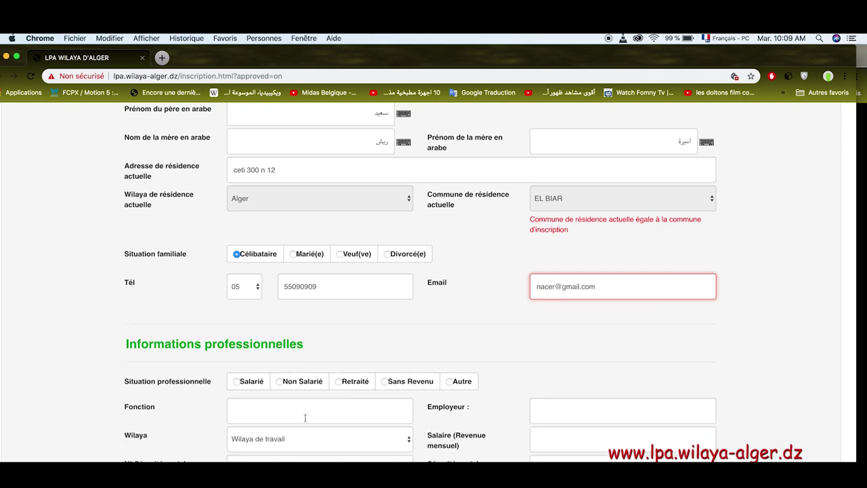
Select Salarié, with function and employer 'media' and work wilaya Alger.
click(239, 382)
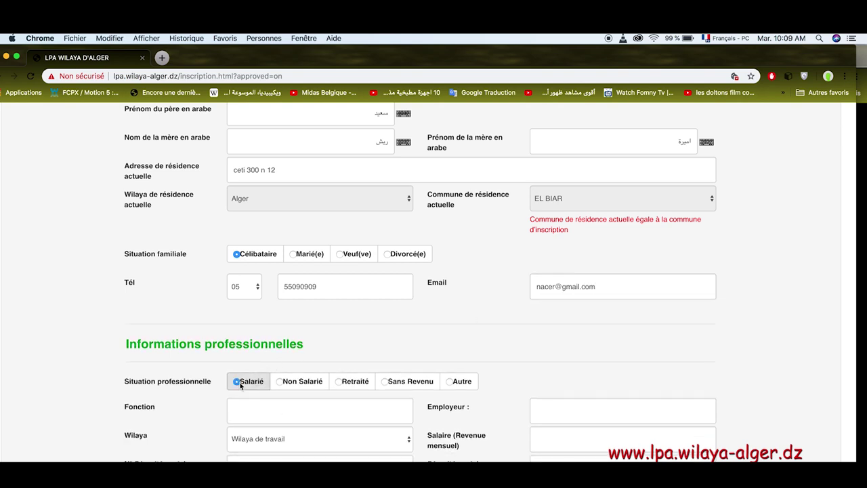
click(256, 412)
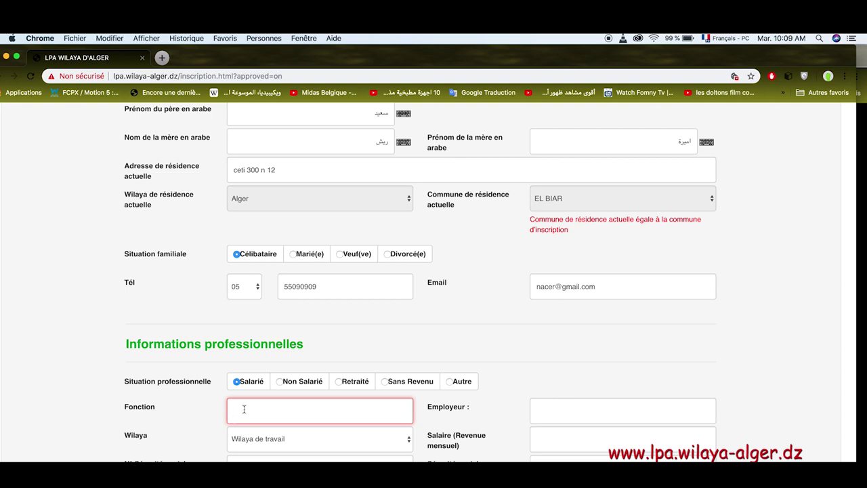
text(media)
click(569, 412)
text(med)
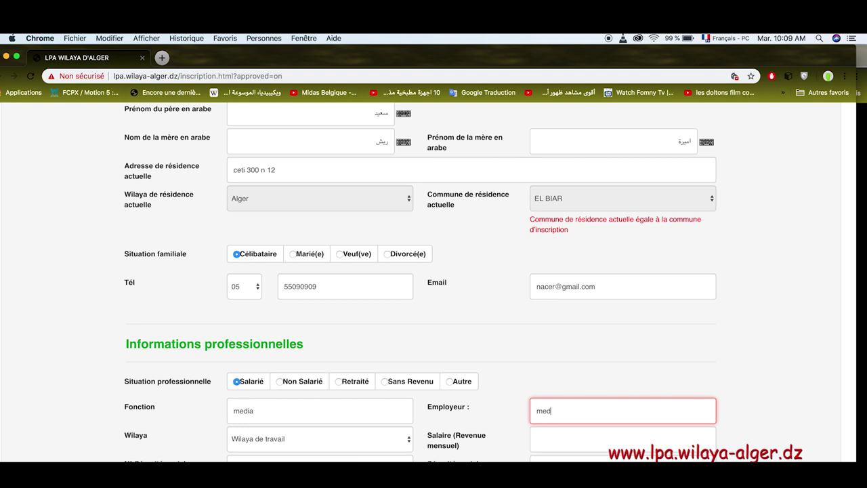
text(ia)
click(378, 435)
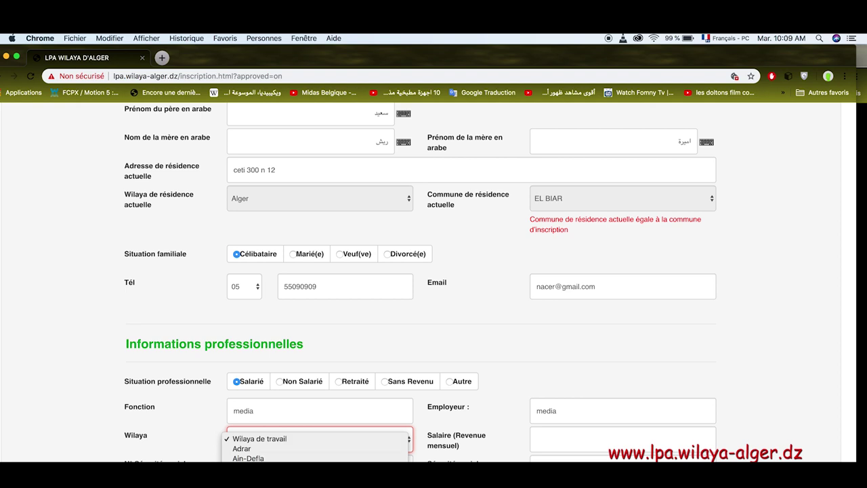
click(257, 478)
Enter monthly salary 240000, choose CNAS, and fill in the social security number.
scroll(60, 368, down, 1)
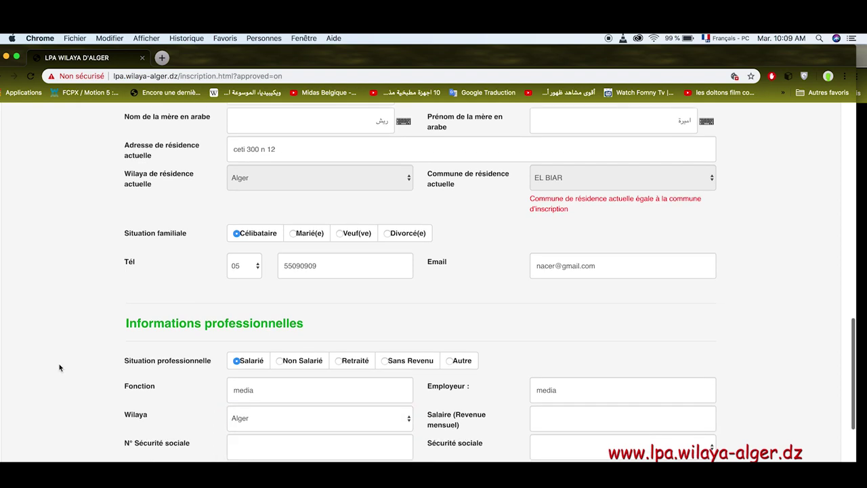
scroll(59, 368, down, 2)
click(560, 353)
text(240000)
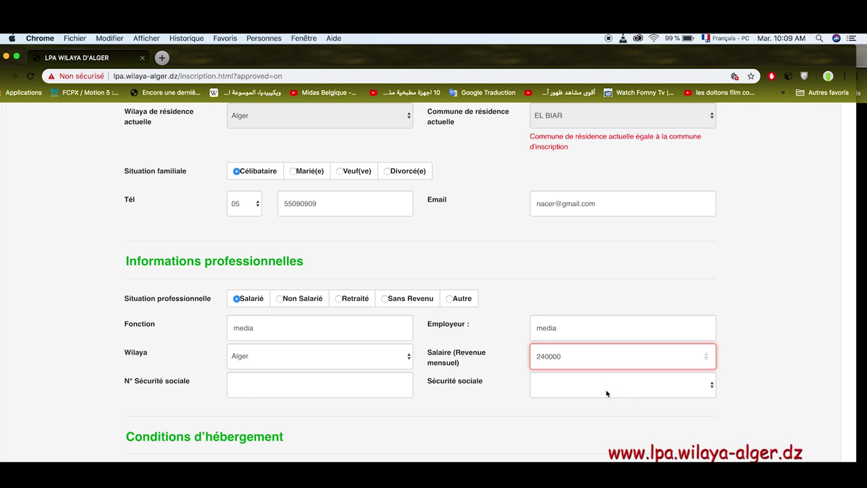
click(608, 393)
click(597, 394)
click(382, 386)
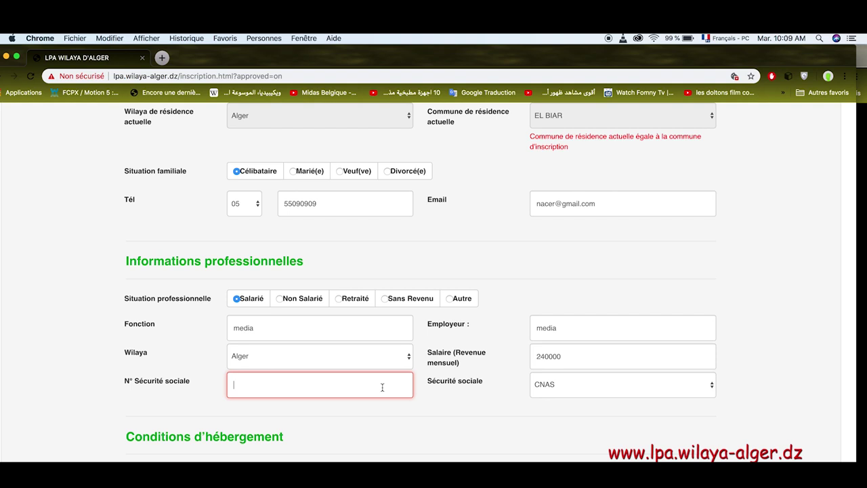
text(2)
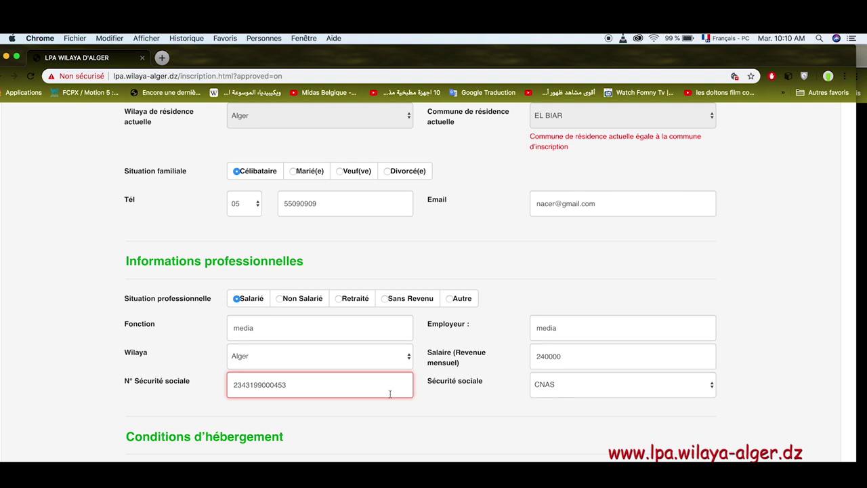
Enter the applicant's social security number.
click(438, 443)
scroll(437, 442, down, 3)
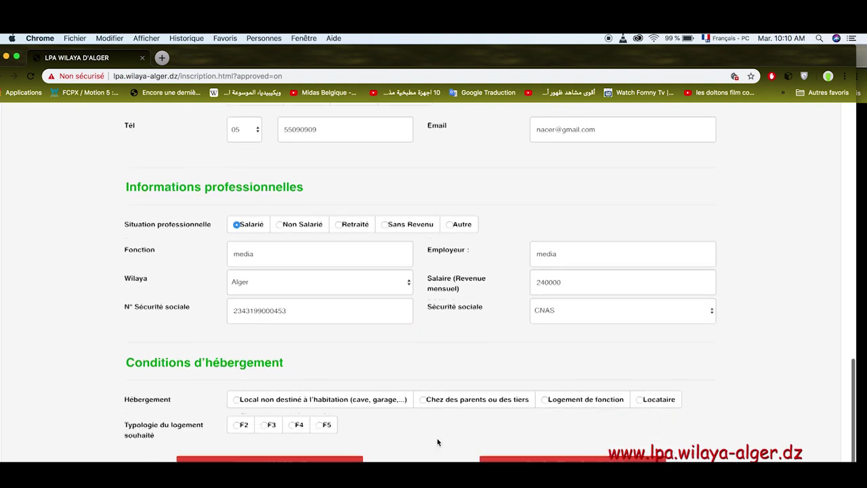
scroll(438, 443, down, 2)
Set the housing situation to 'Chez des parents ou des tiers' and the desired dwelling type to F4.
click(424, 353)
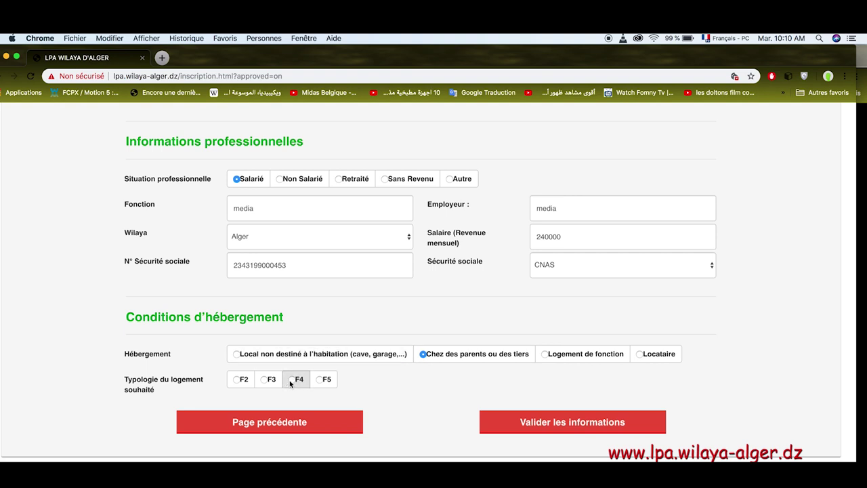
click(320, 381)
click(266, 382)
click(238, 380)
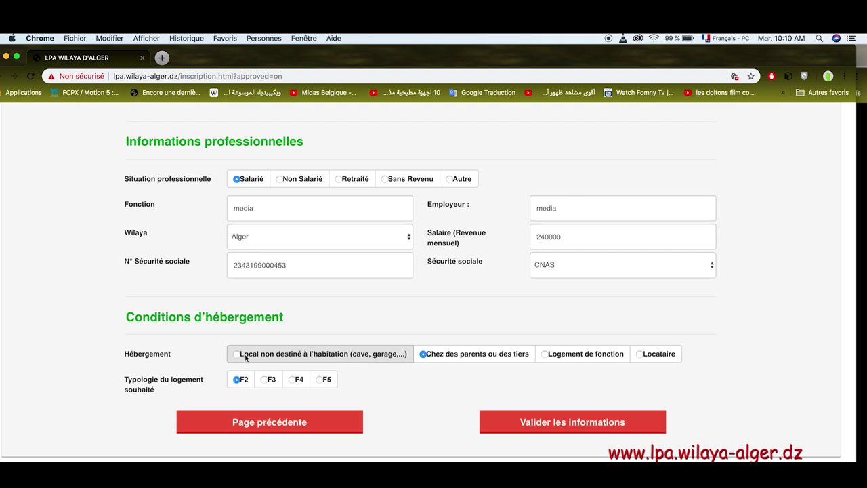
click(237, 355)
click(426, 354)
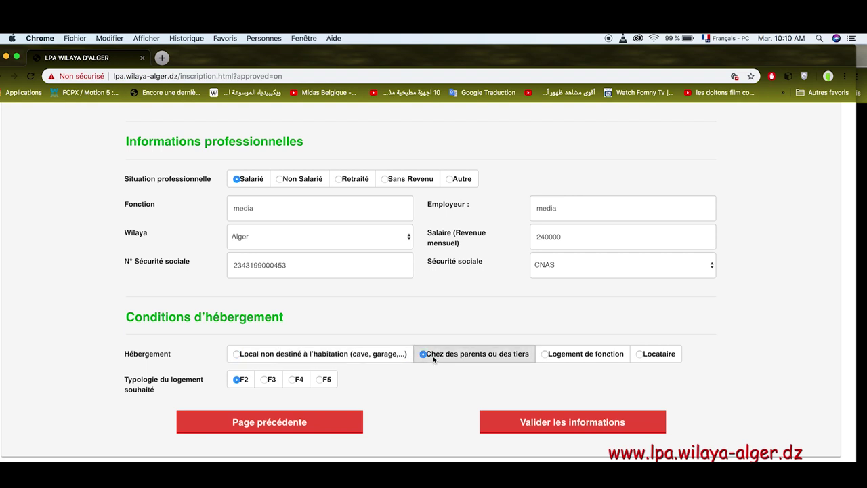
click(546, 354)
click(641, 356)
click(423, 354)
click(301, 380)
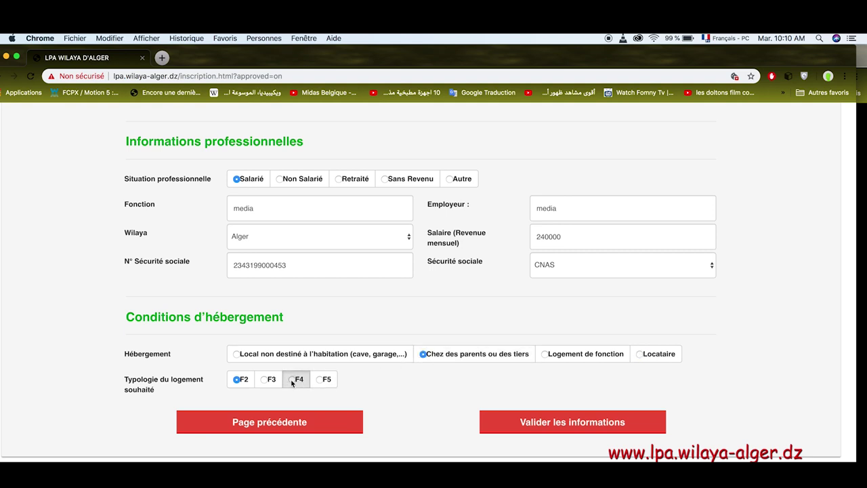
Correct the salary to 24000, then validate, confirm and acknowledge the registration.
click(510, 428)
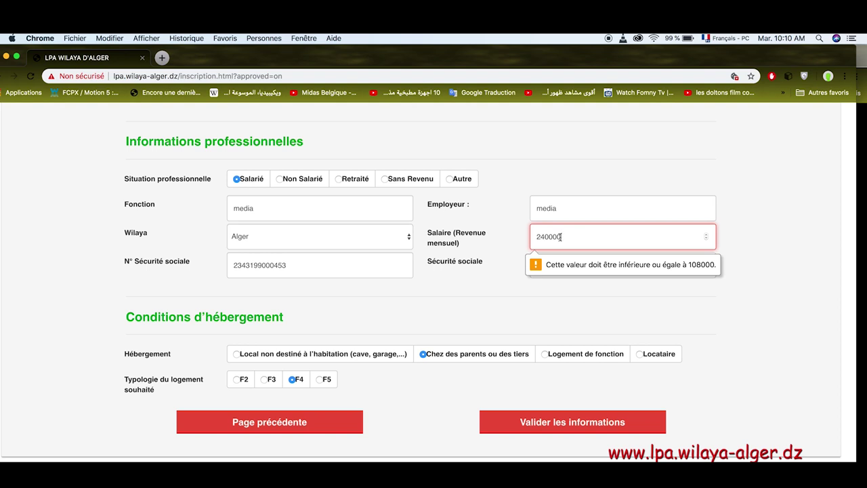
key(BackSpace)
click(540, 421)
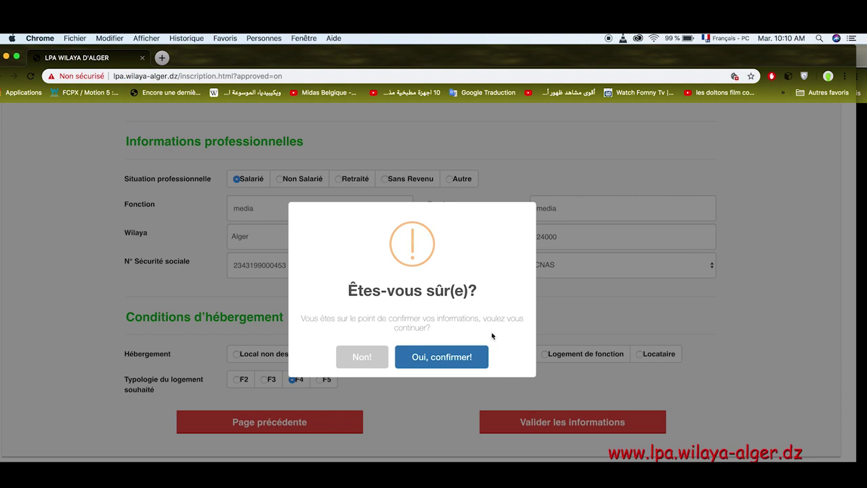
click(453, 365)
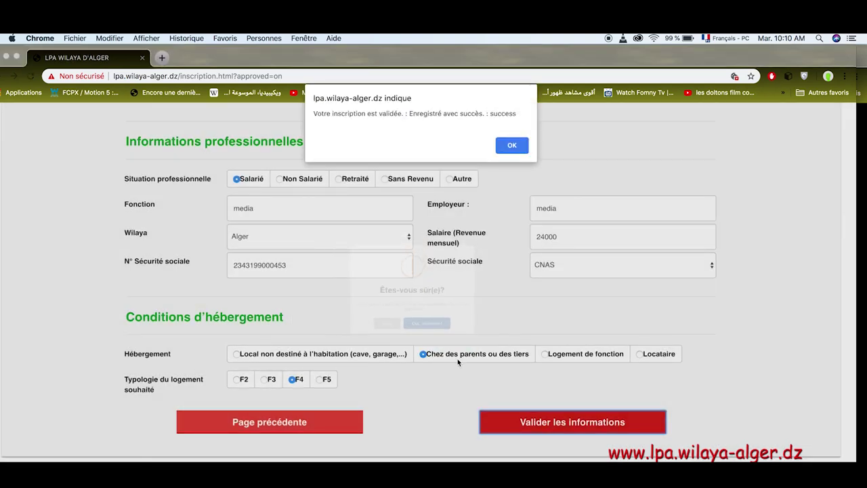
click(512, 146)
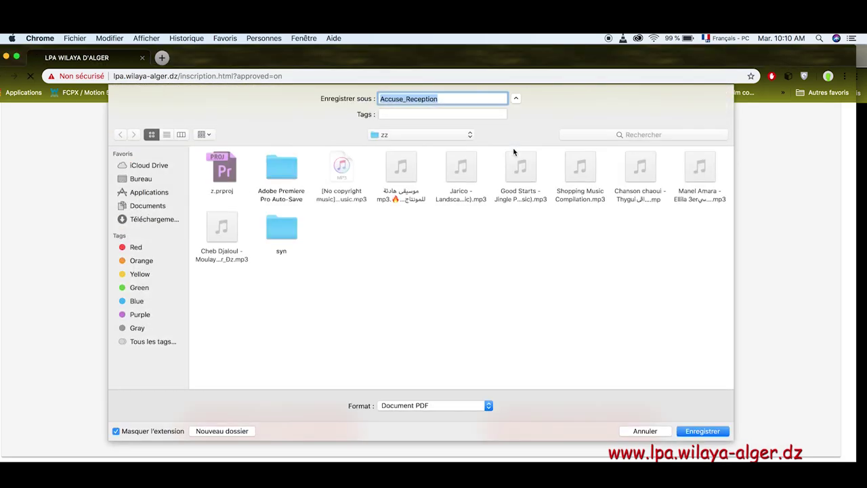
Save the receipt as Accuse_Reception in the zz folder.
click(690, 431)
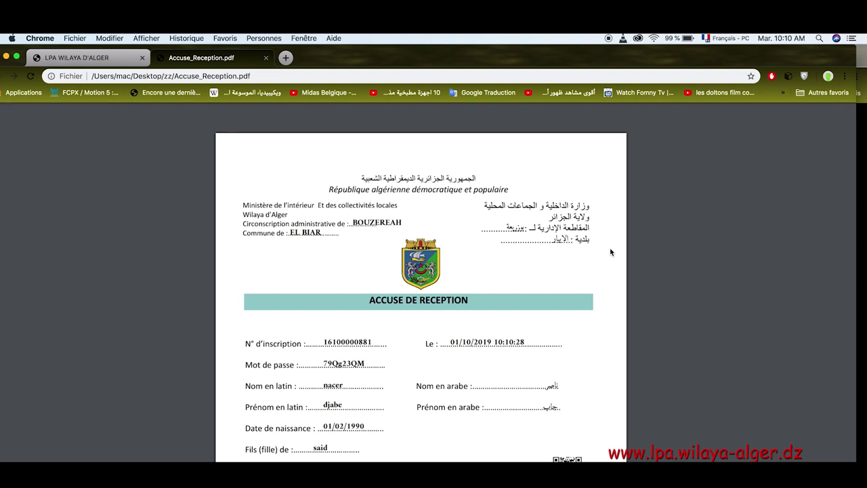
scroll(613, 271, down, 3)
scroll(615, 289, down, 10)
scroll(614, 289, down, 20)
scroll(614, 289, down, 20)
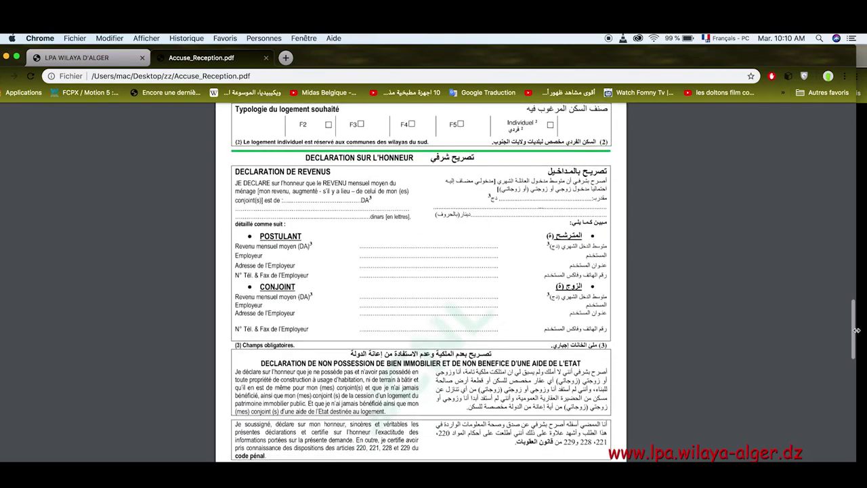
drag(855, 332, 856, 138)
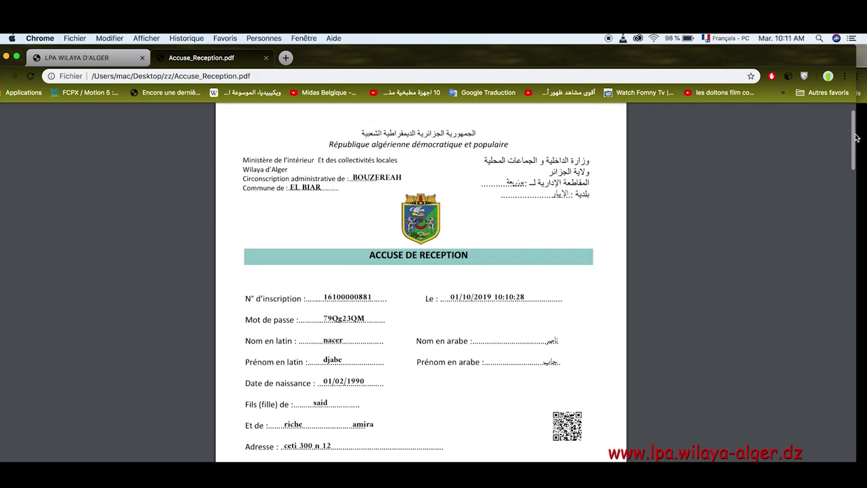